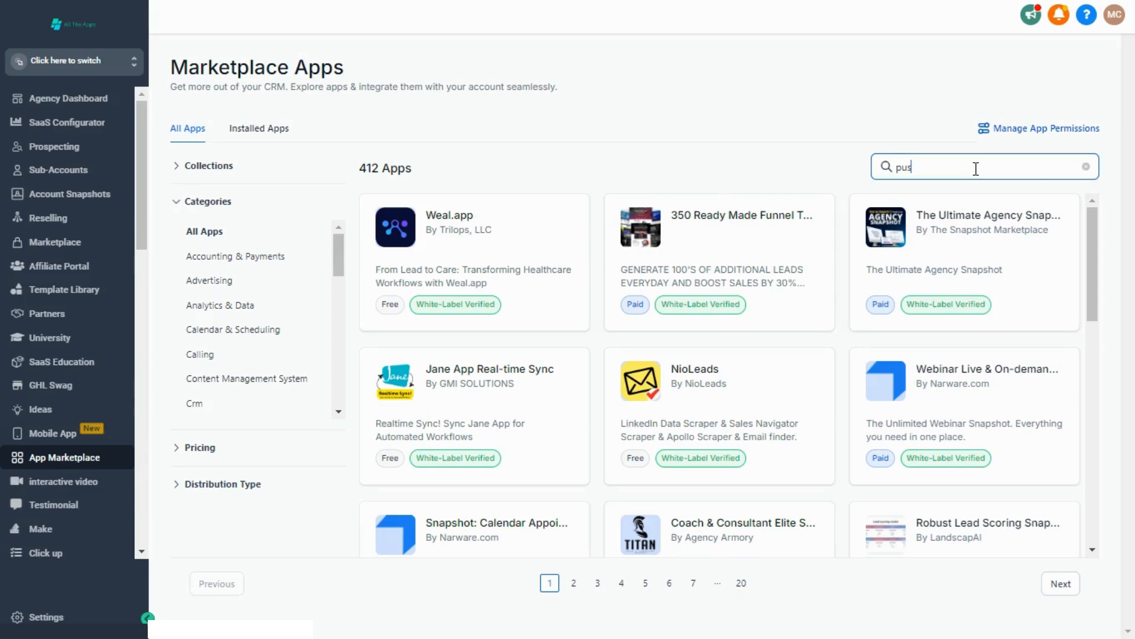
# Search the marketplace for "pusho" and start installing the PushOver For Workflows app.
pyautogui.write('o')
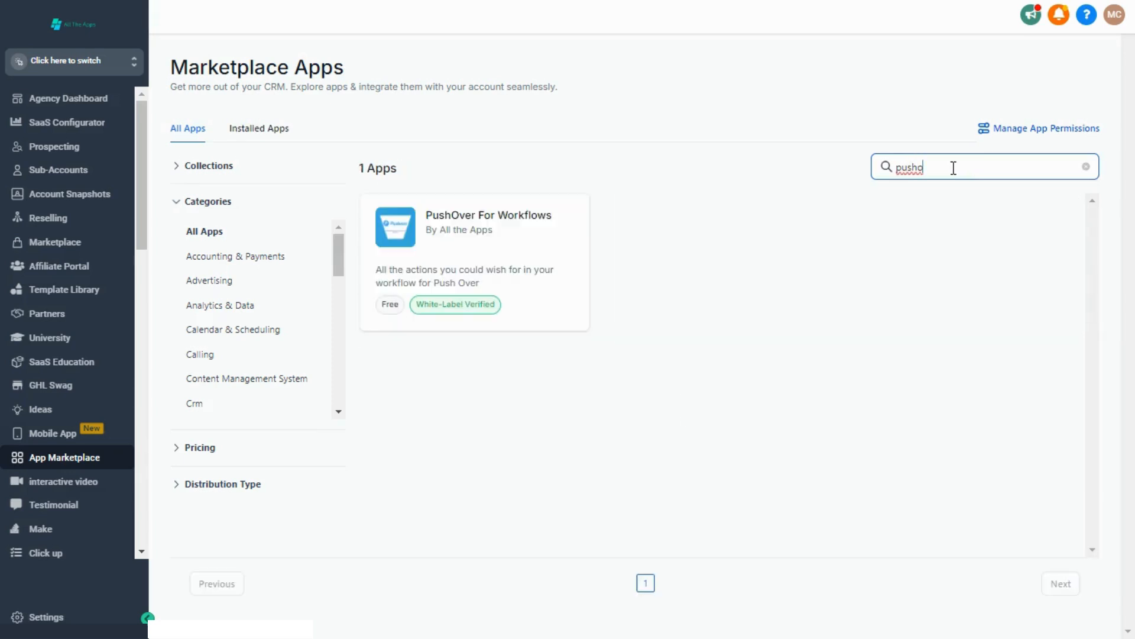
pyautogui.click(515, 272)
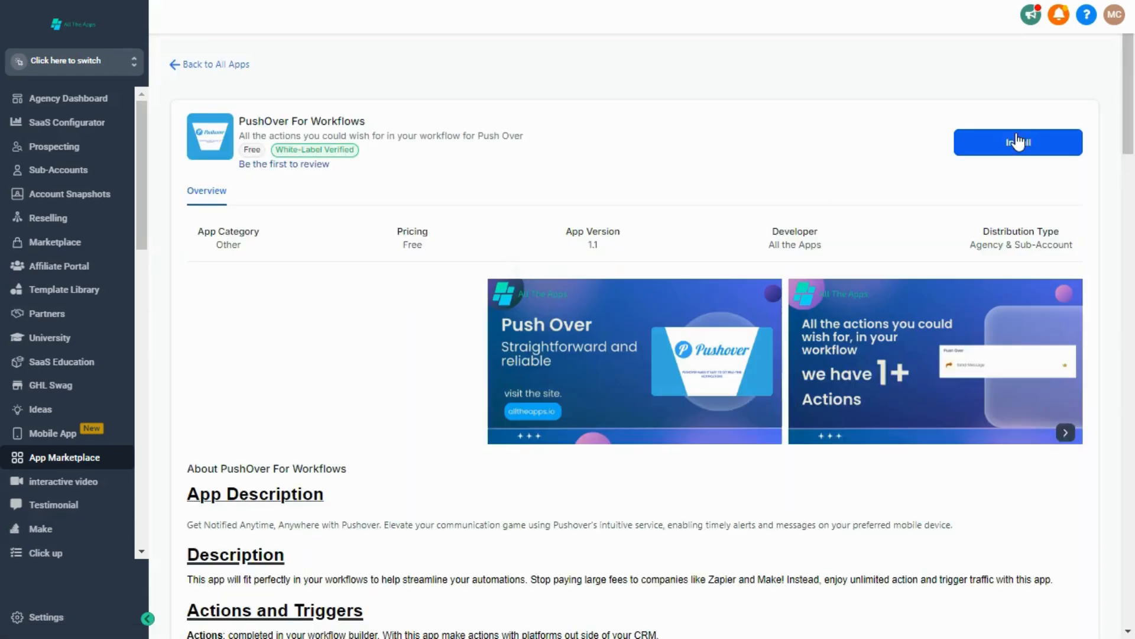
pyautogui.click(1017, 142)
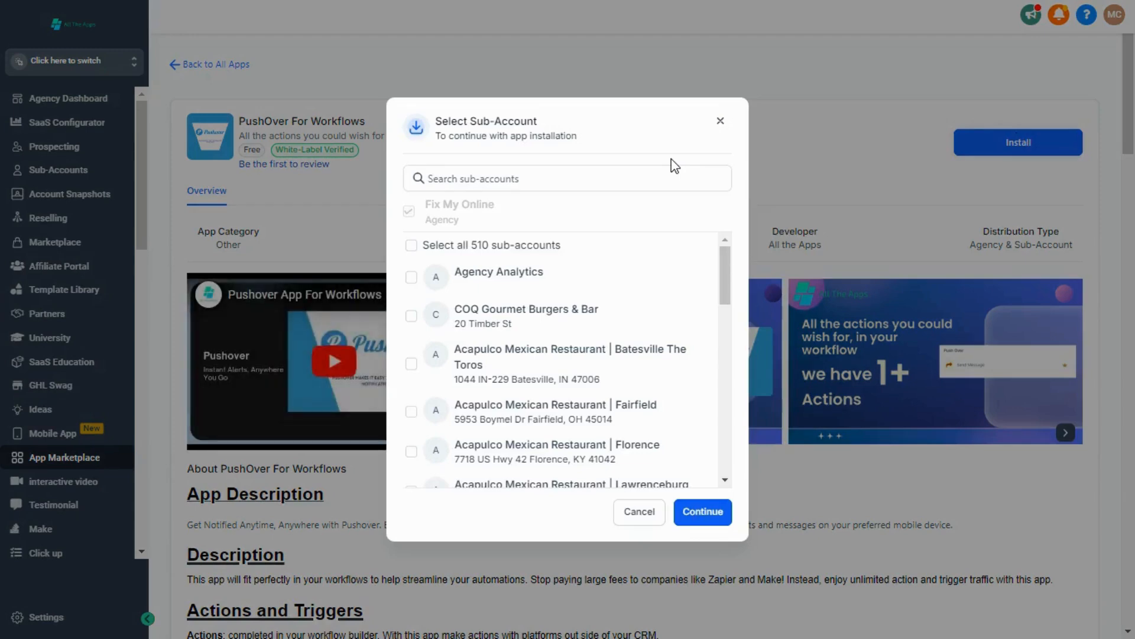
# Filter the sub-accounts by "loca", select only Location 01 and complete the app installation for it.
pyautogui.click(464, 247)
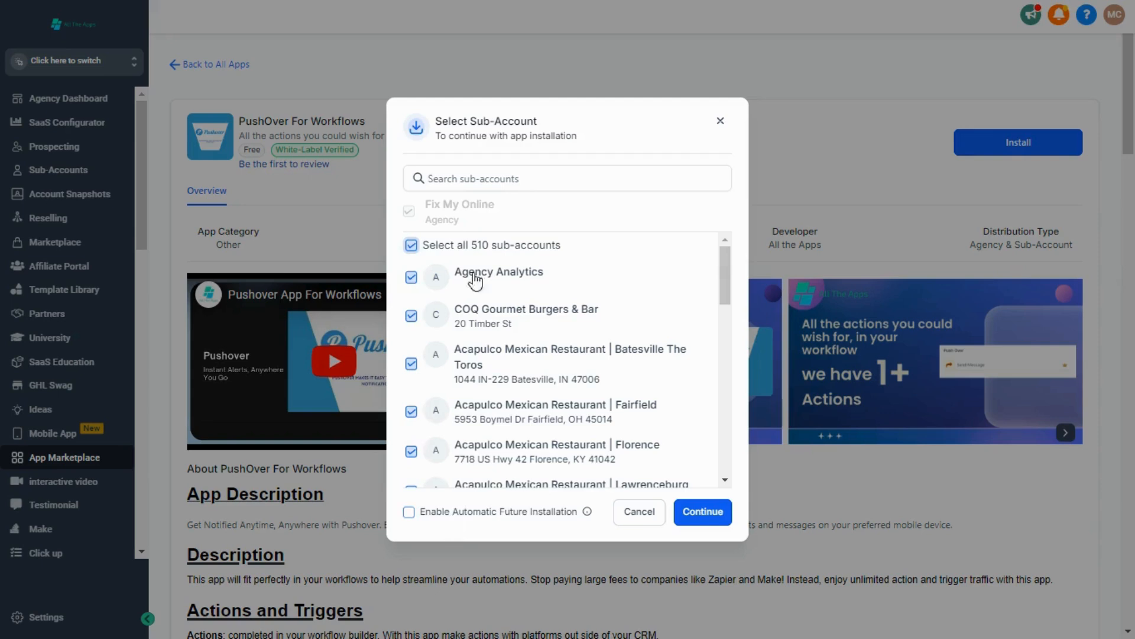
pyautogui.click(462, 245)
pyautogui.click(502, 182)
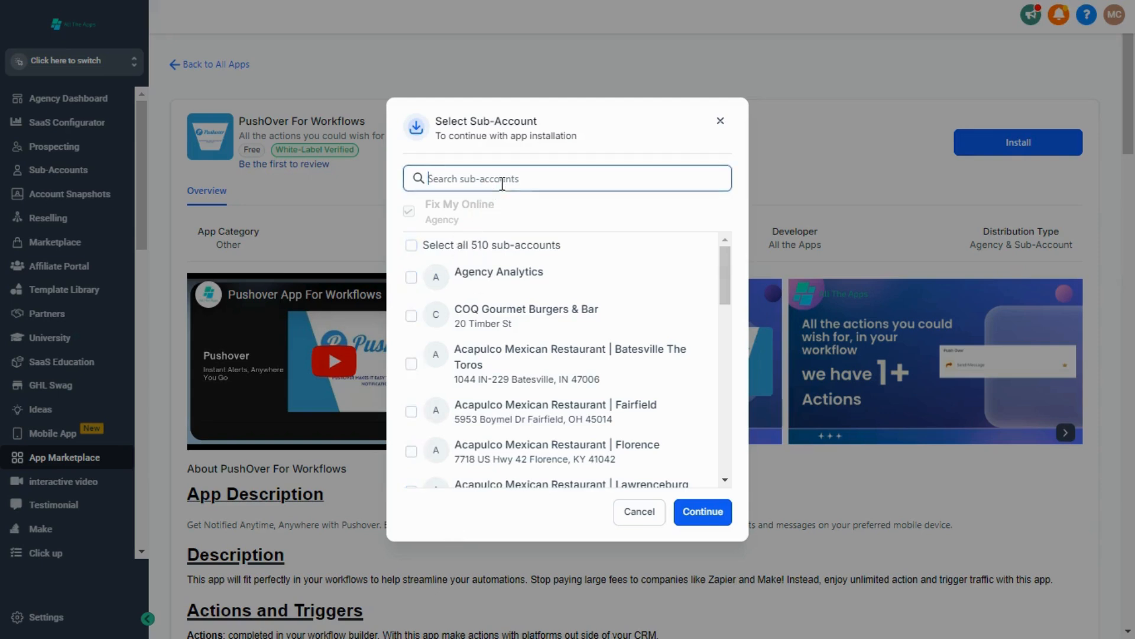
pyautogui.write('loca')
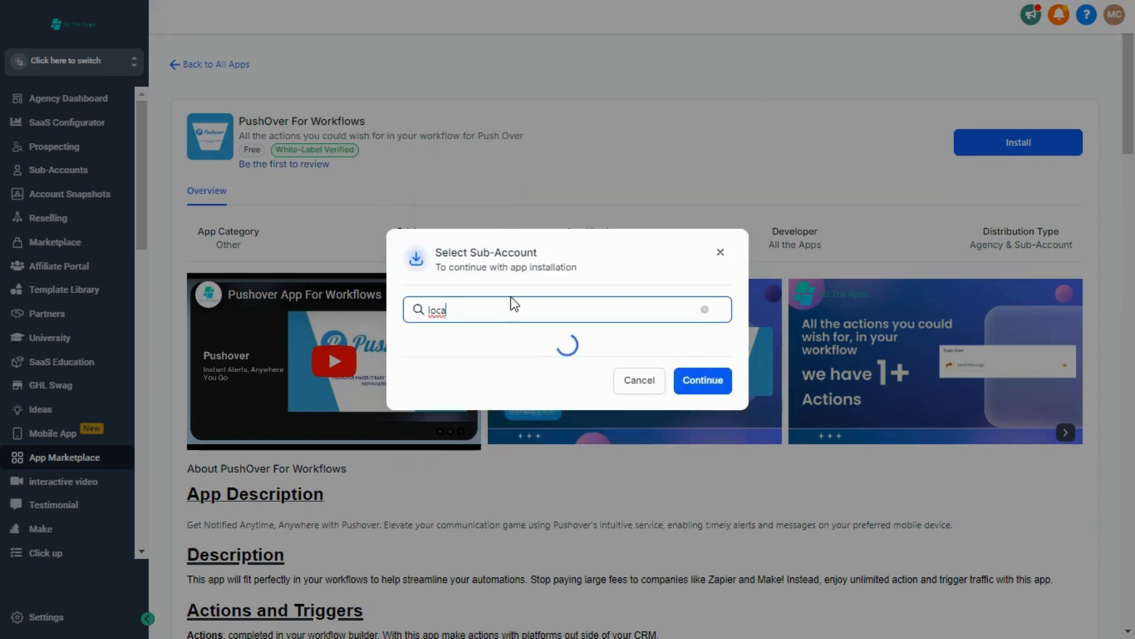
pyautogui.click(513, 391)
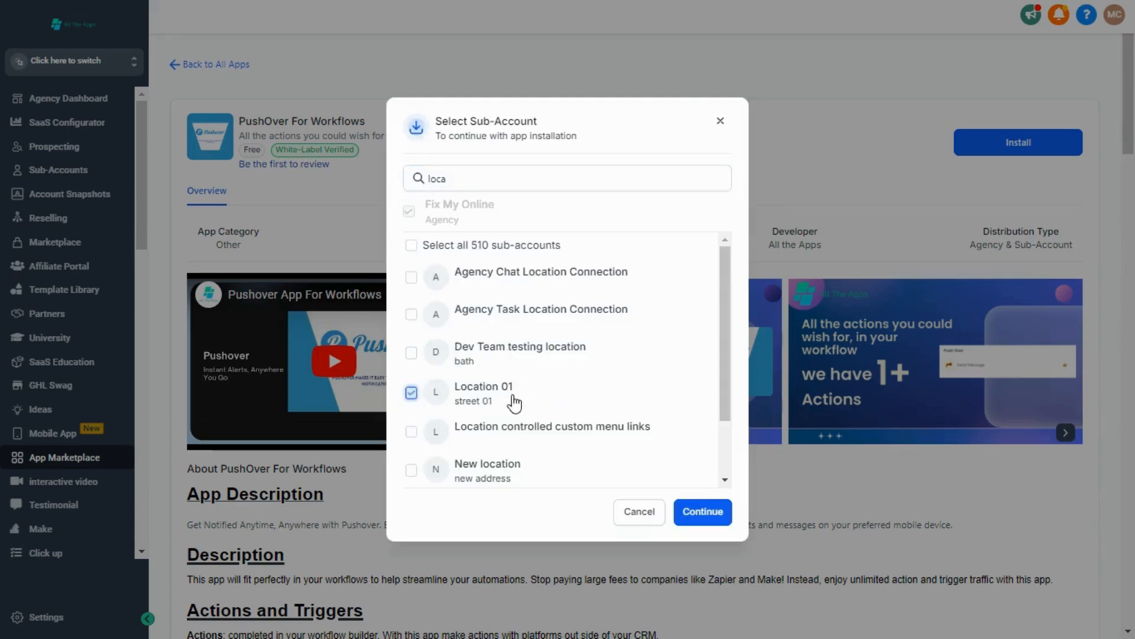
pyautogui.click(704, 512)
pyautogui.click(1050, 613)
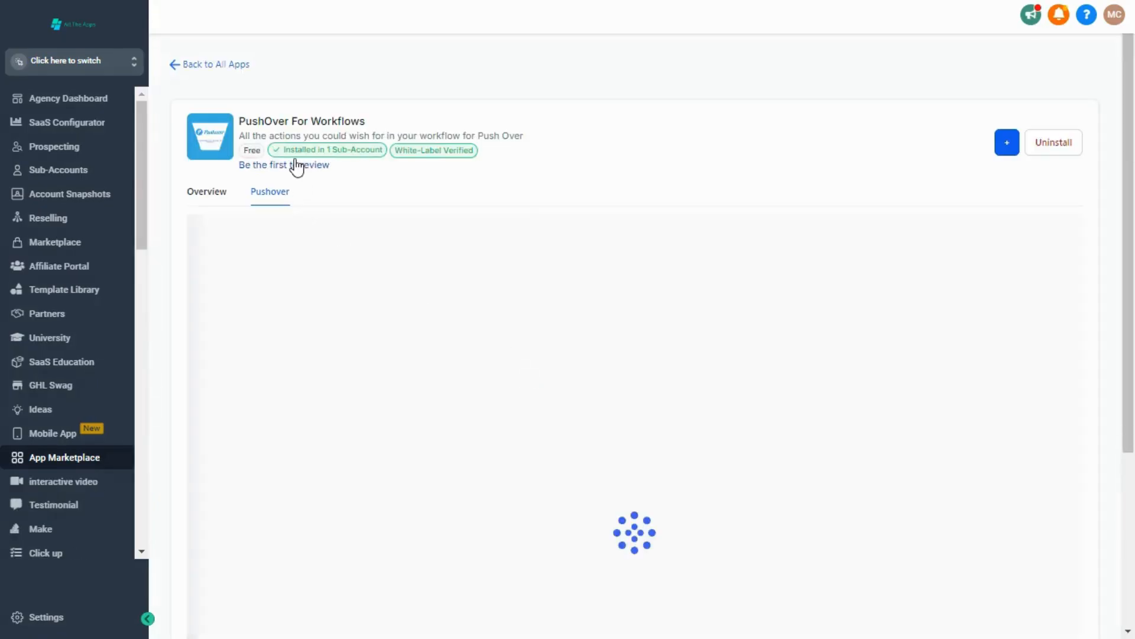
# Switch from the agency view to the Location 01 sub-account.
pyautogui.click(72, 59)
pyautogui.click(250, 65)
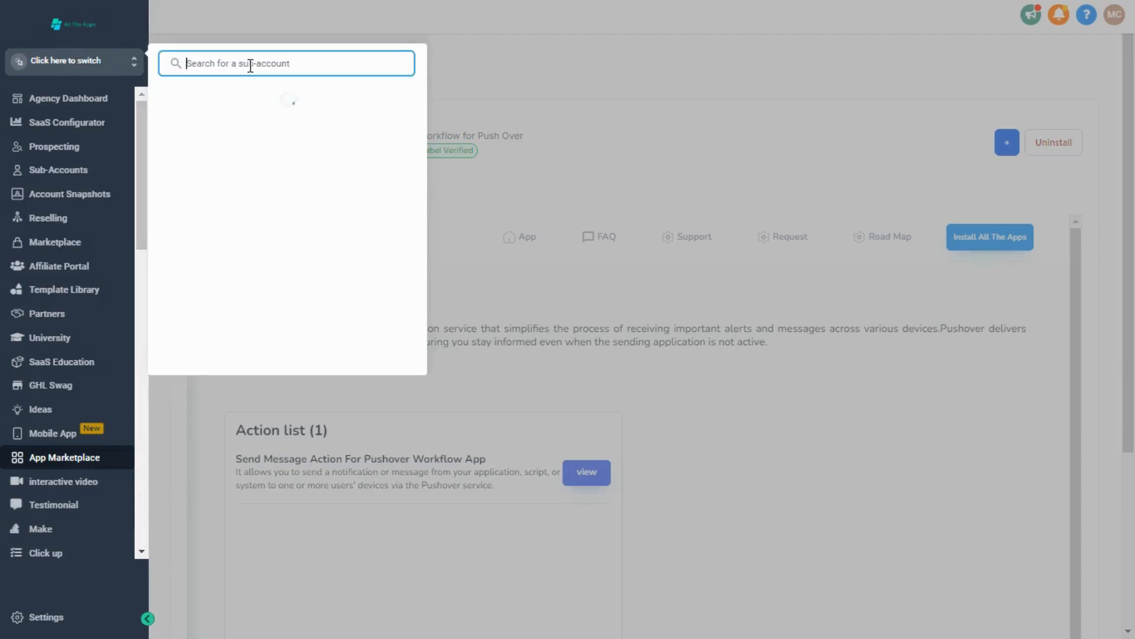
pyautogui.write('loca')
pyautogui.click(253, 246)
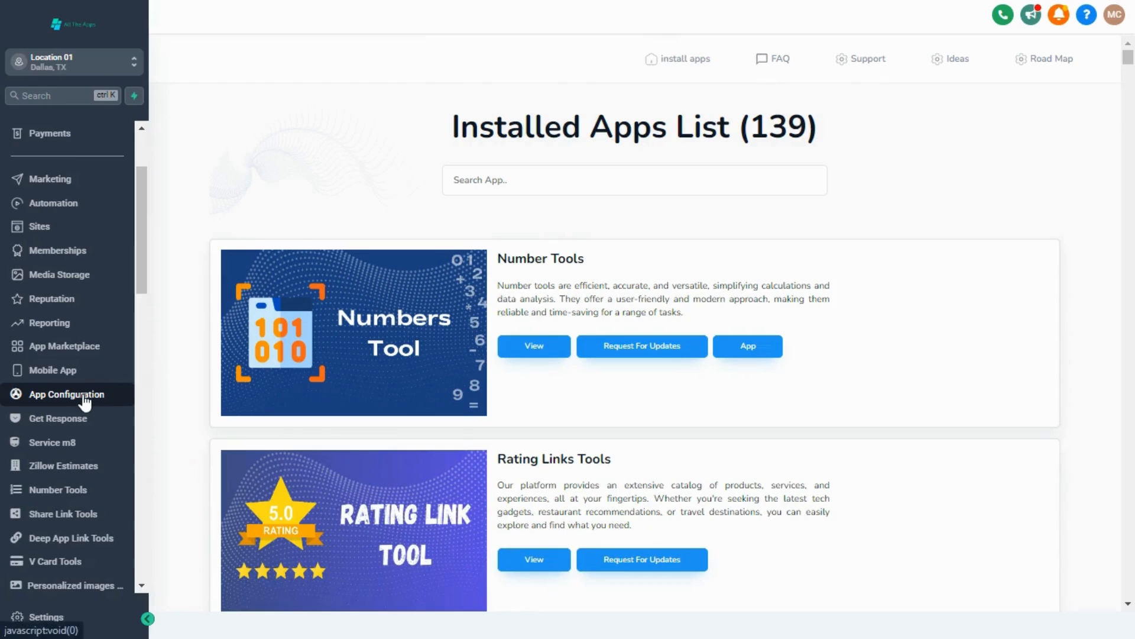
# Search the installed apps list for "push" and open the Push Over app's configuration.
pyautogui.click(517, 188)
pyautogui.write('p')
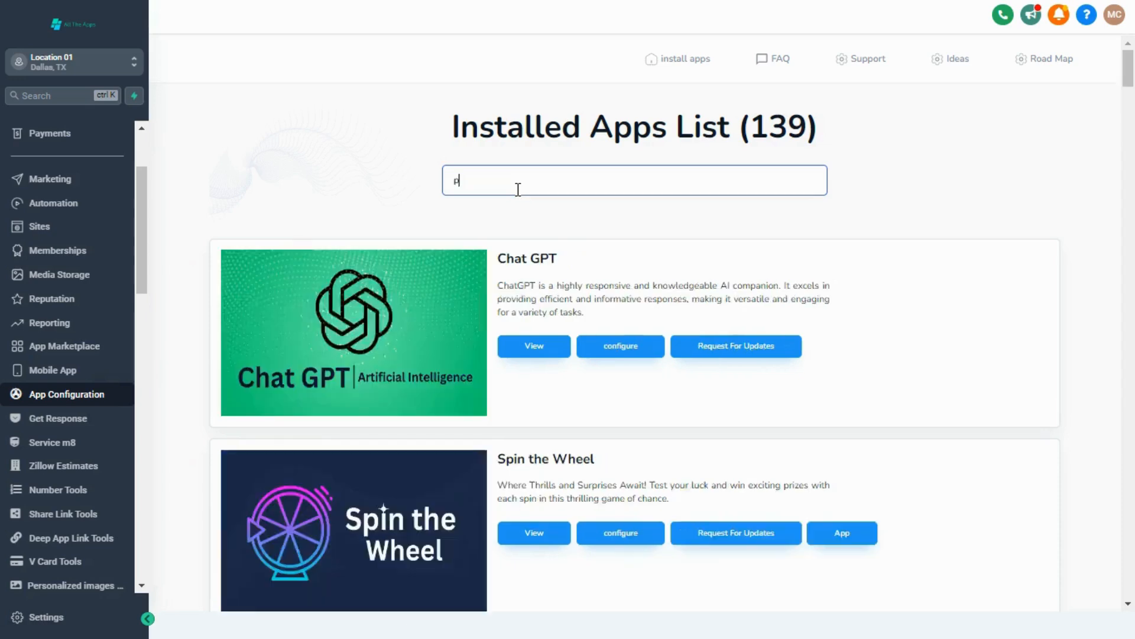
pyautogui.write('ush')
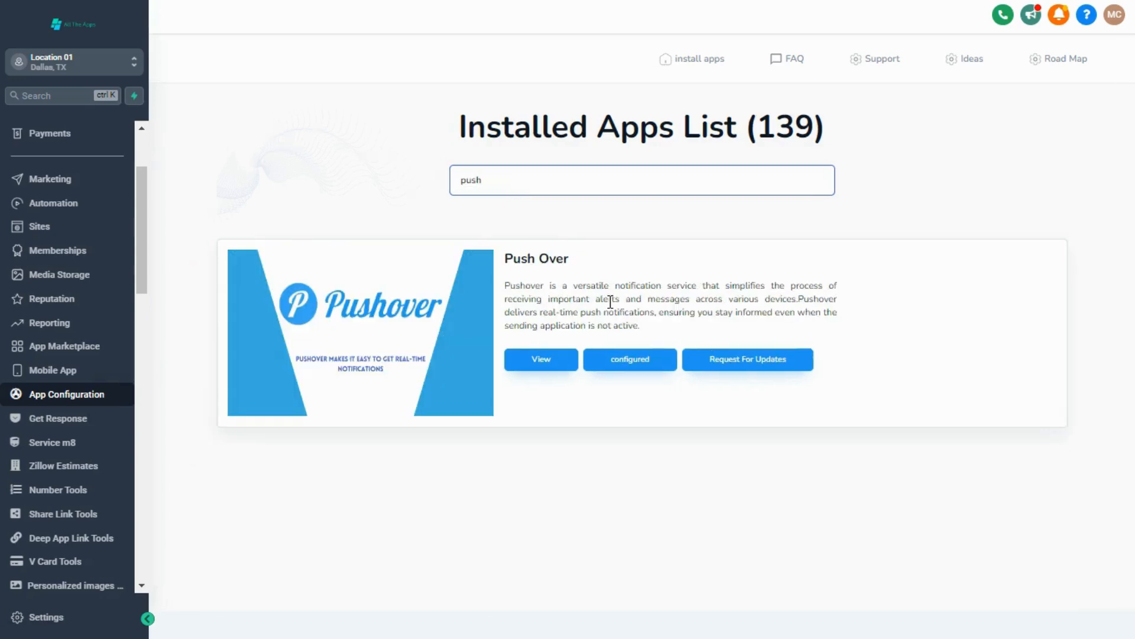
pyautogui.click(622, 357)
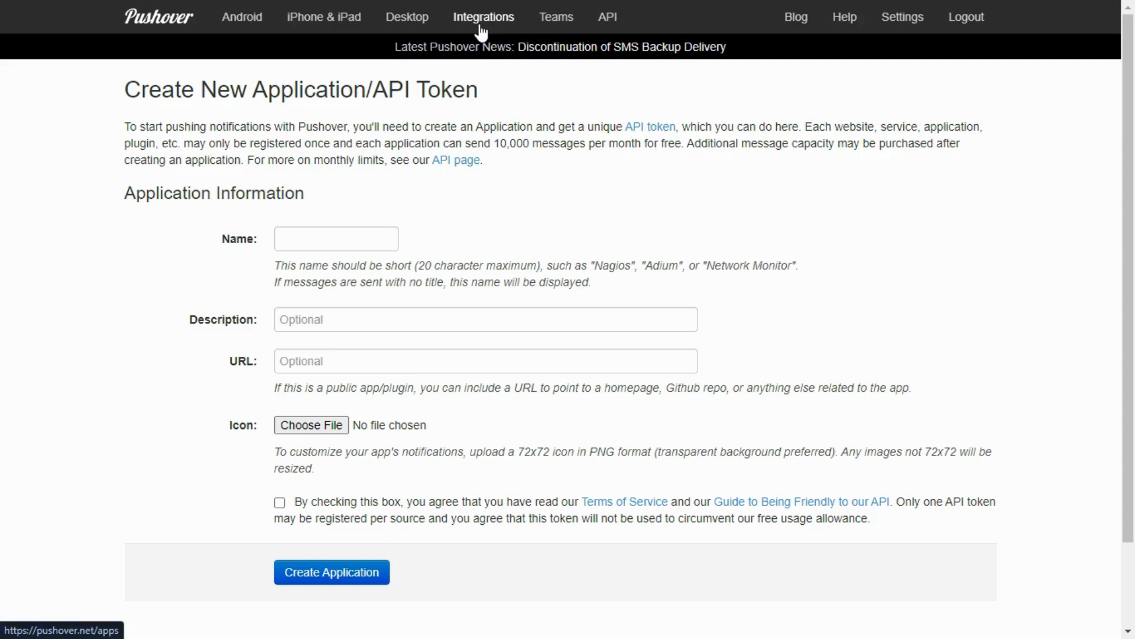
# Create a Pushover application named "Test" with the terms of service accepted.
pyautogui.click(330, 237)
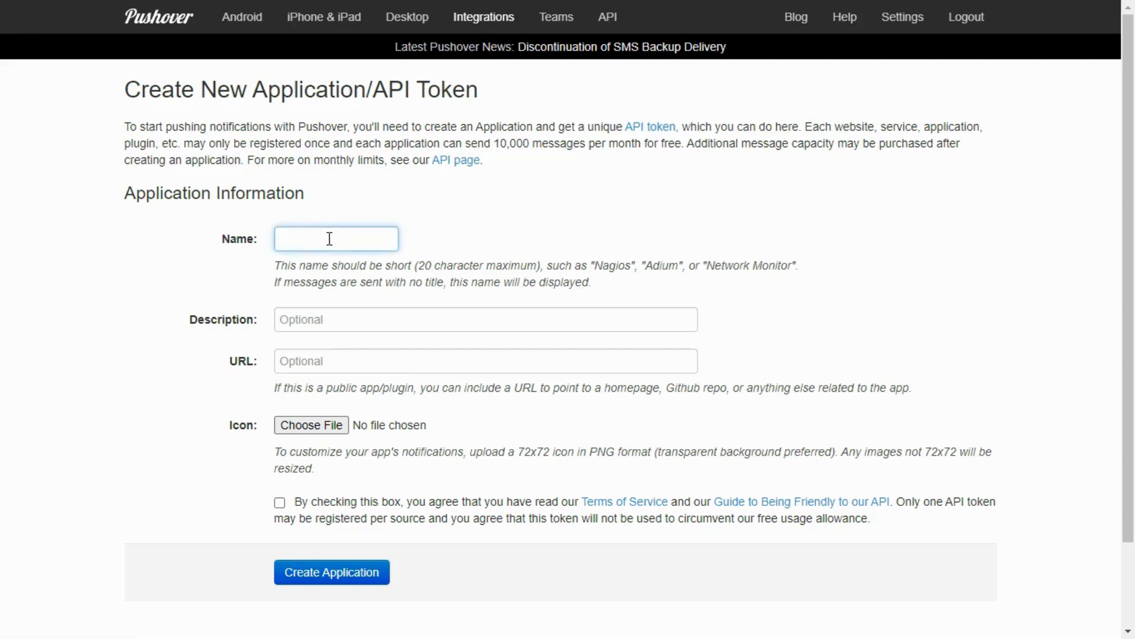
pyautogui.write('Test')
pyautogui.click(342, 320)
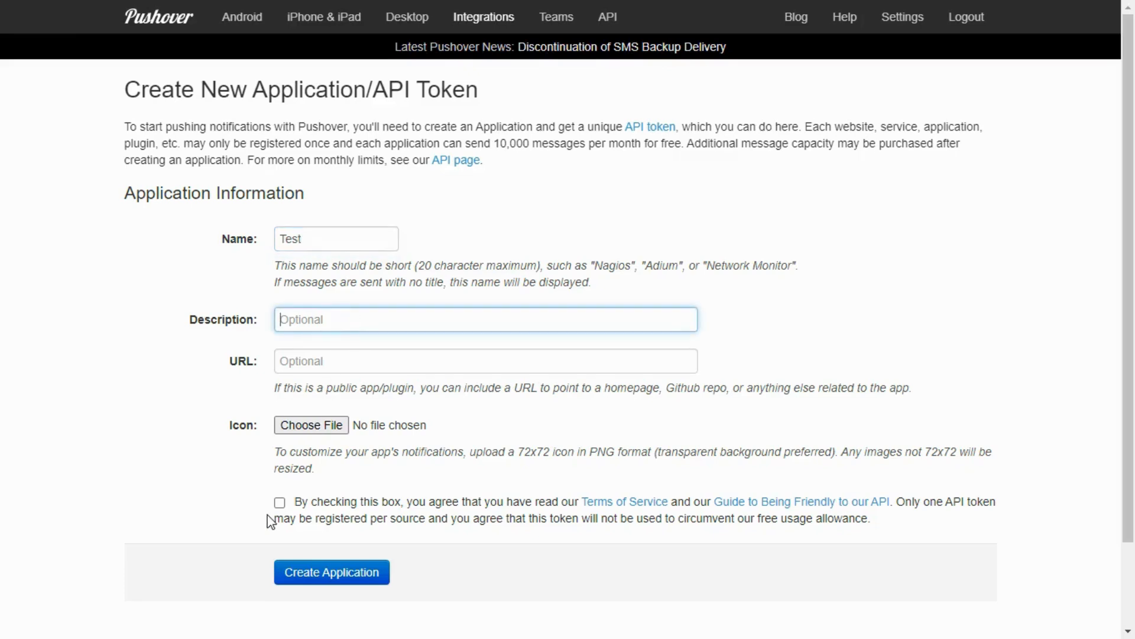
pyautogui.click(280, 502)
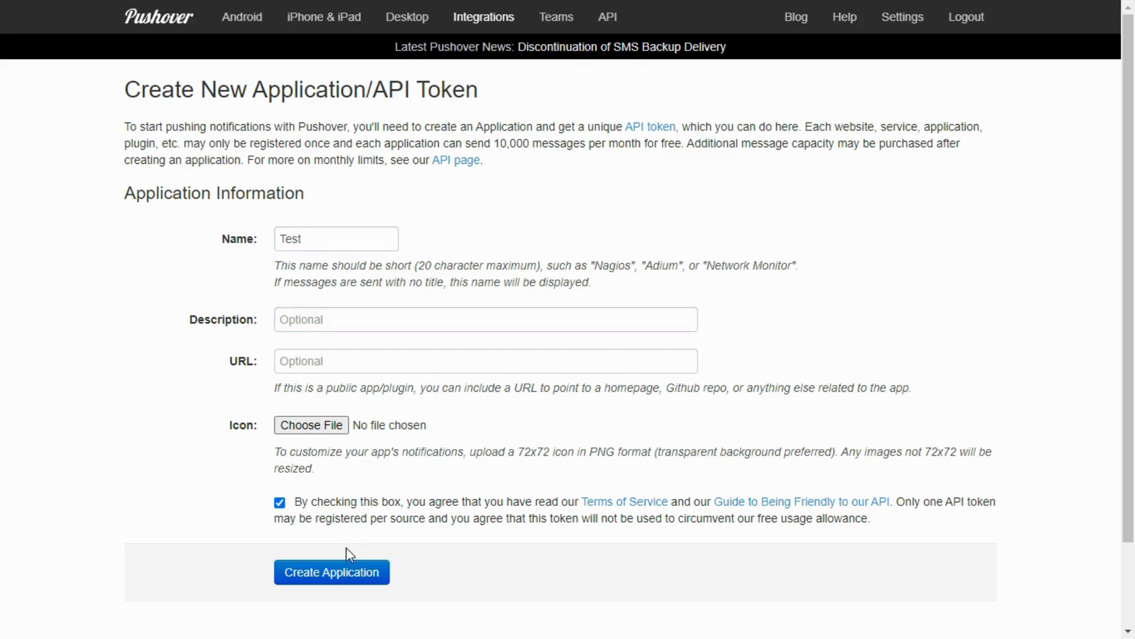
pyautogui.click(363, 571)
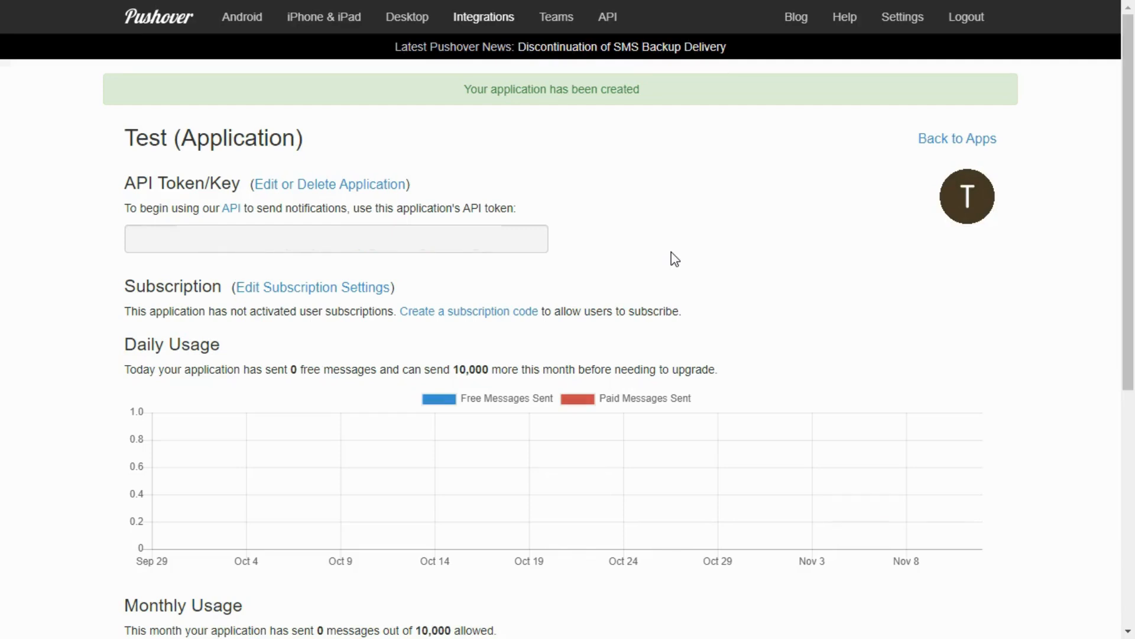
# Copy the new application's API token from Pushover and submit it as the API key in the Push Over configuration.
pyautogui.click(525, 237)
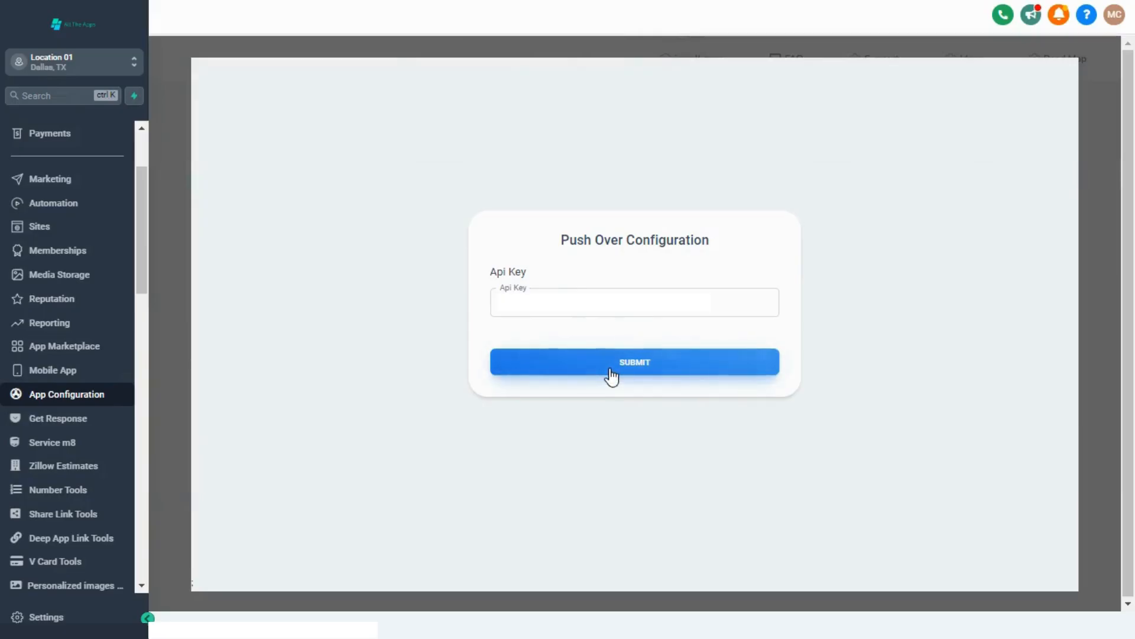
pyautogui.click(611, 371)
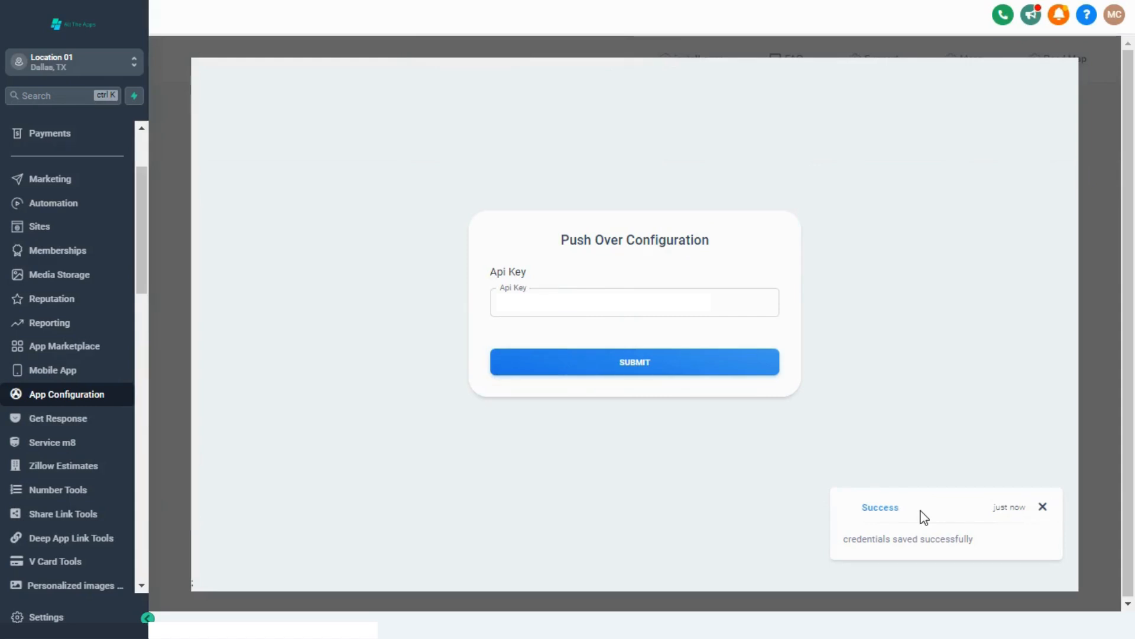
# Create a new automation workflow from scratch and dismiss the multiple-opportunities notice.
pyautogui.click(57, 207)
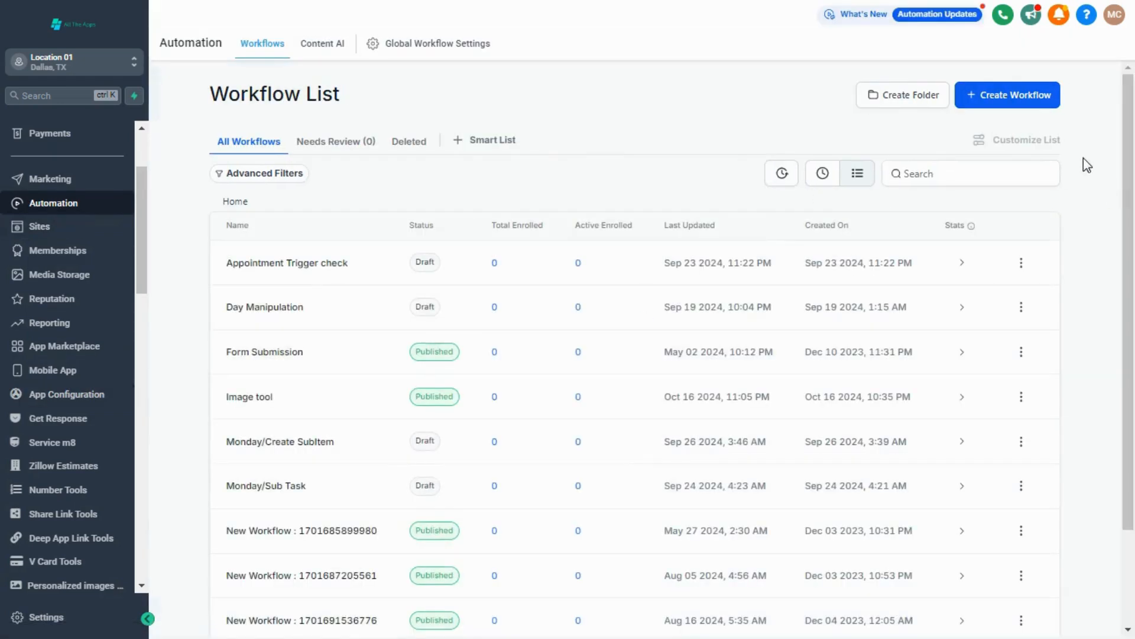
pyautogui.click(1025, 107)
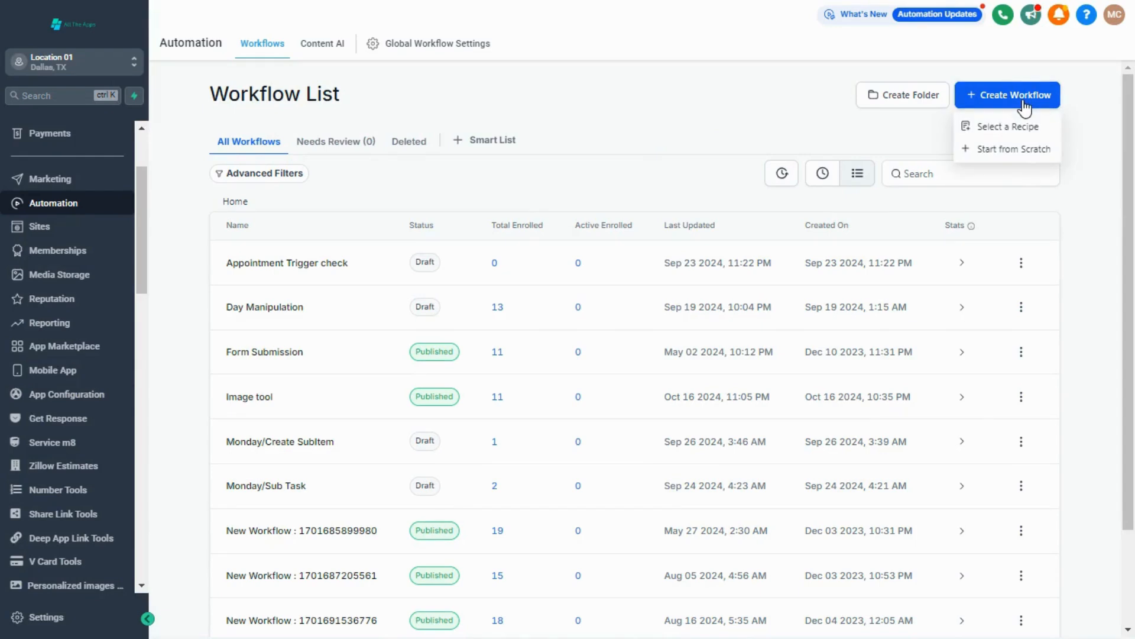
pyautogui.click(1014, 149)
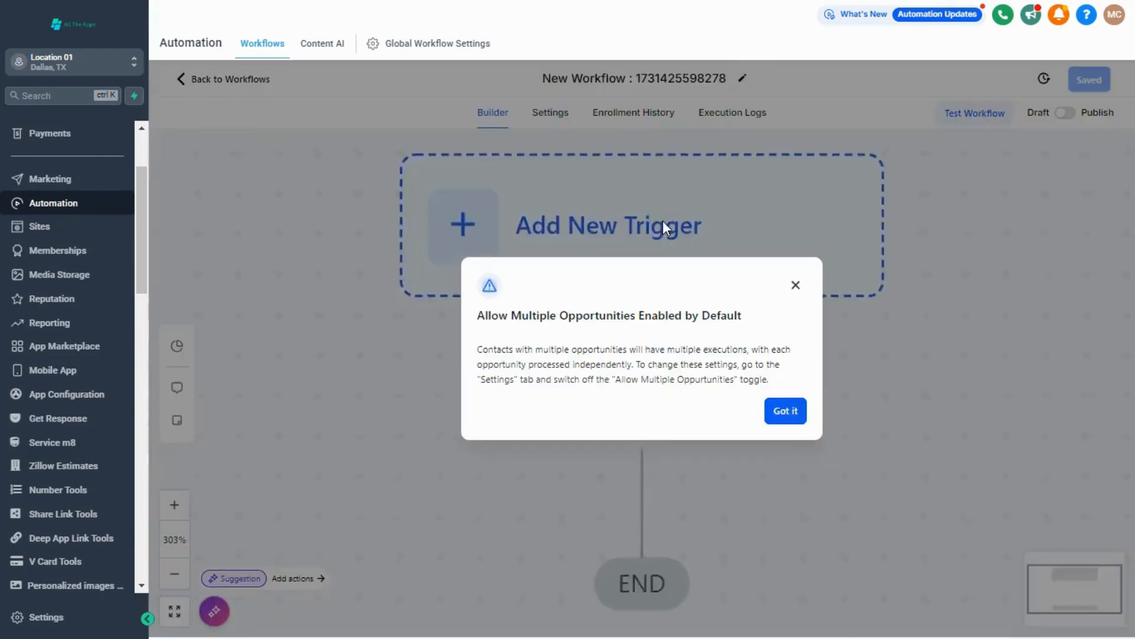
pyautogui.click(782, 412)
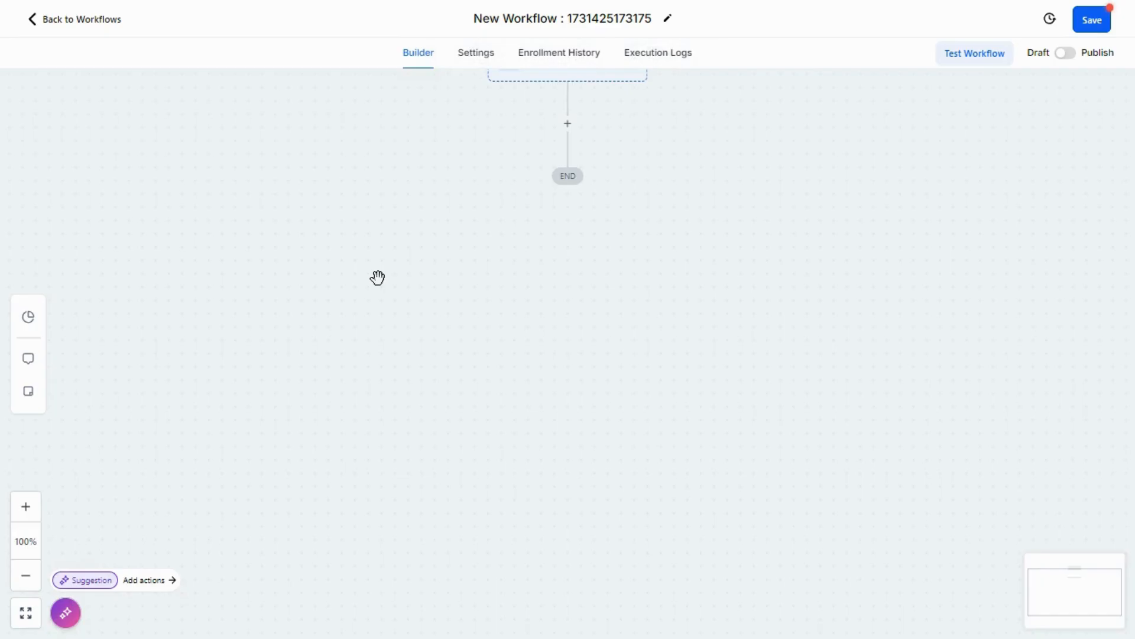
# Add the Send Message action from Pushover For Workflows before the workflow's end point.
pyautogui.click(570, 126)
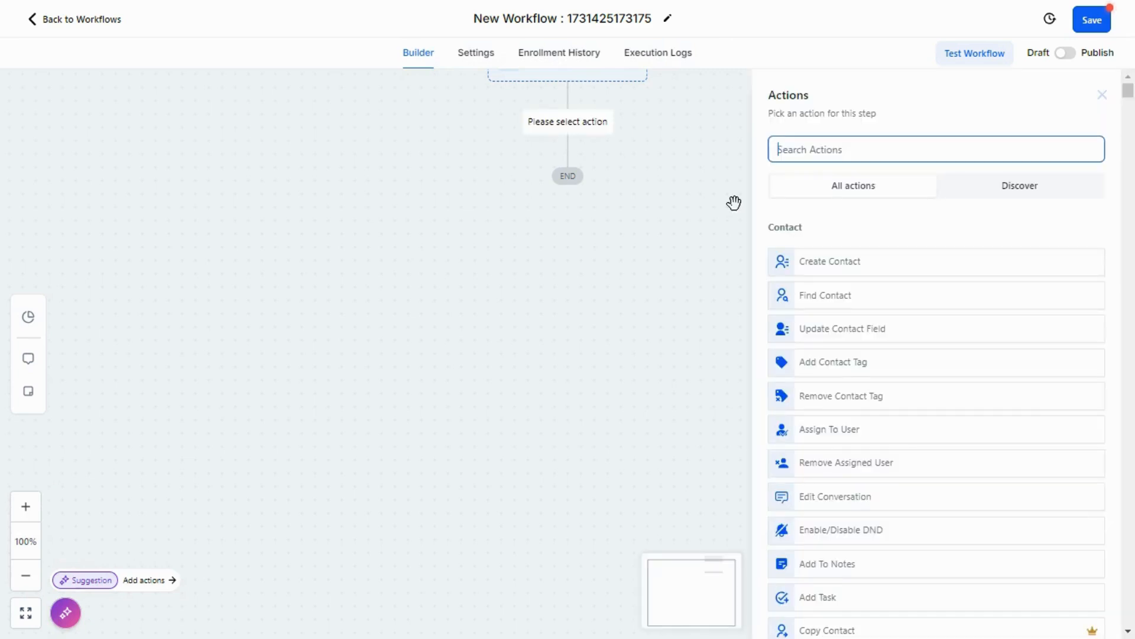
pyautogui.hotkey('ctrl', 'f')
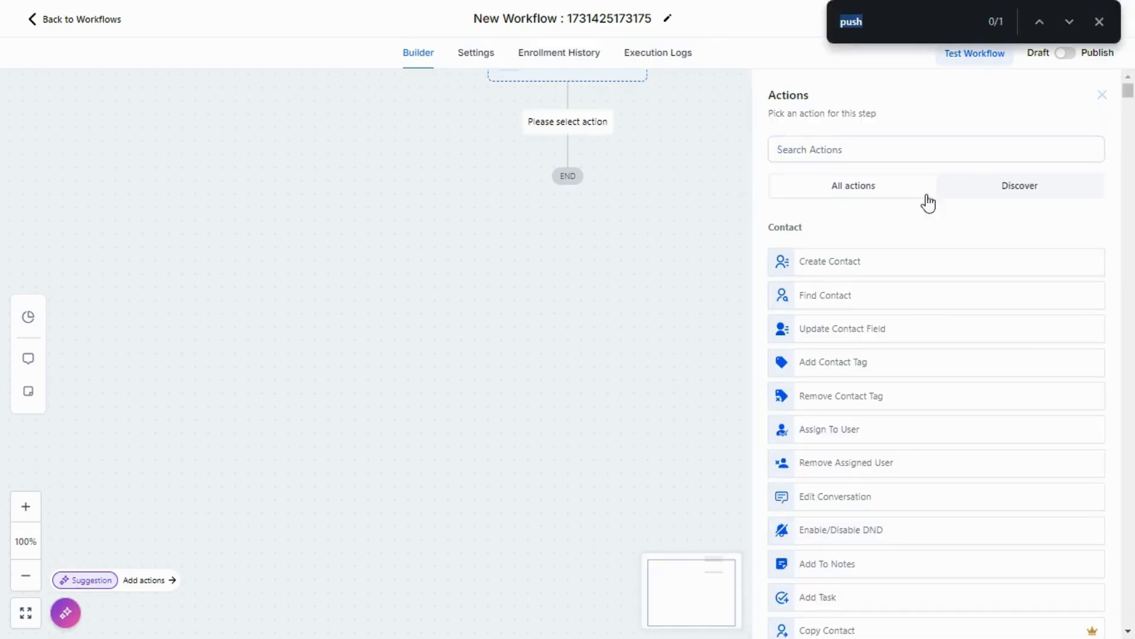
pyautogui.click(1070, 22)
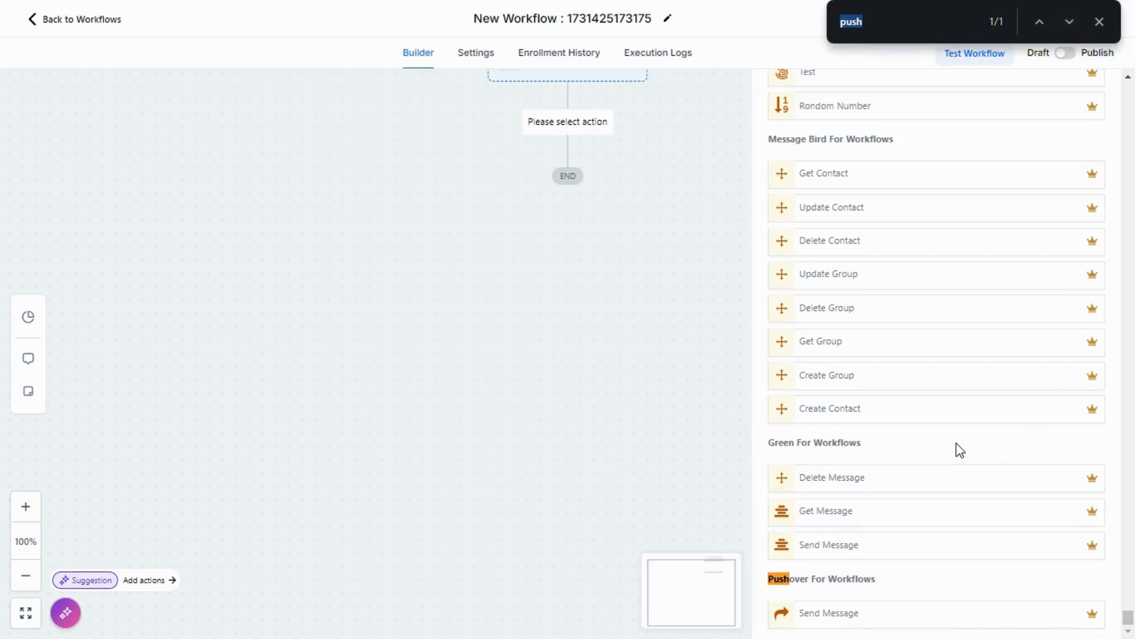
pyautogui.click(899, 608)
pyautogui.click(900, 613)
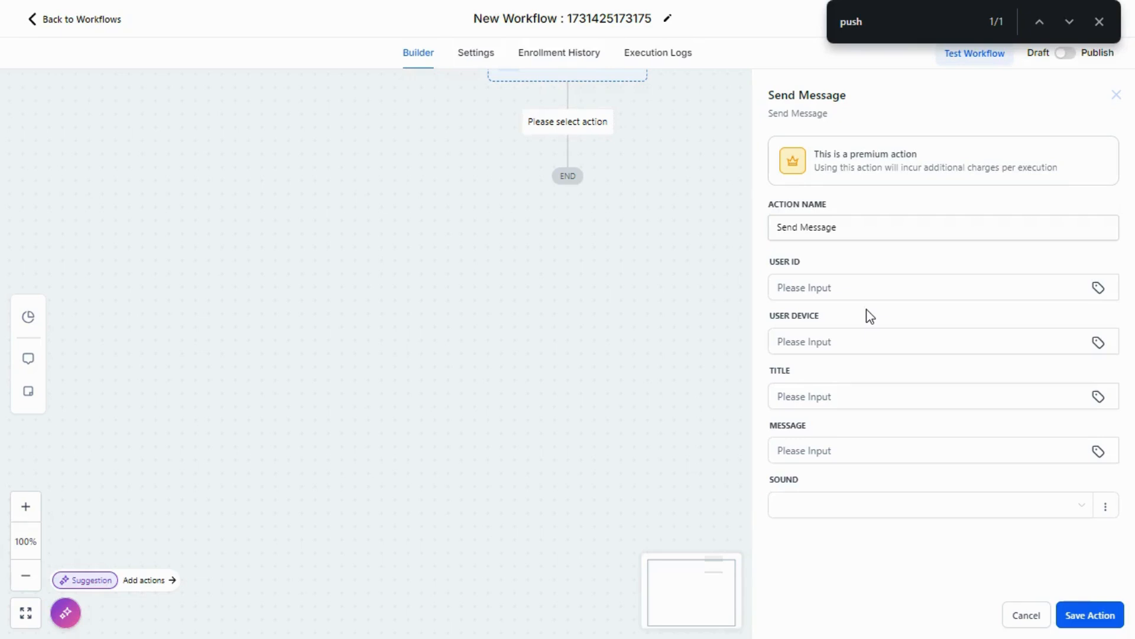
# Copy the user key from the Pushover account page and paste it as the Send Message action's user ID.
pyautogui.click(1089, 29)
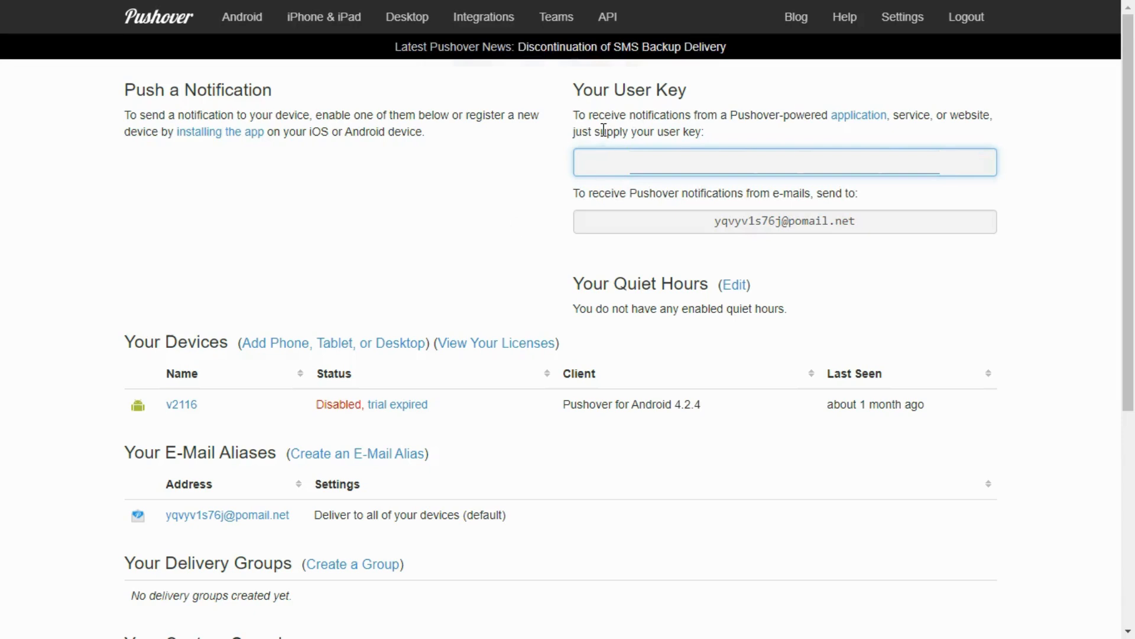
pyautogui.moveTo(572, 90); pyautogui.dragTo(739, 104)
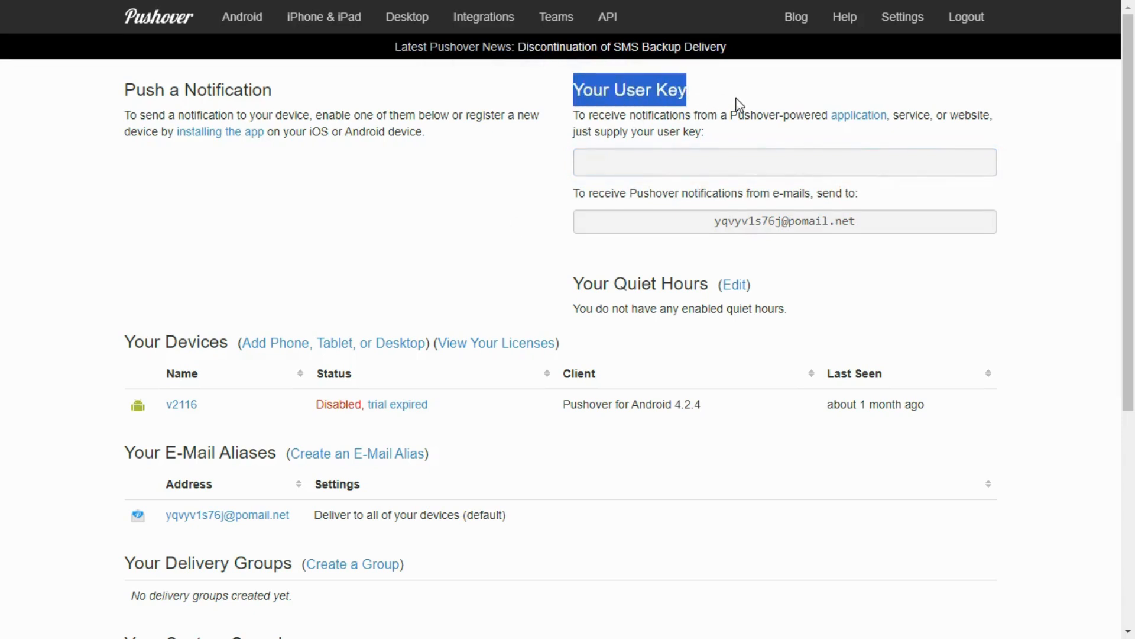
pyautogui.click(868, 131)
pyautogui.click(833, 174)
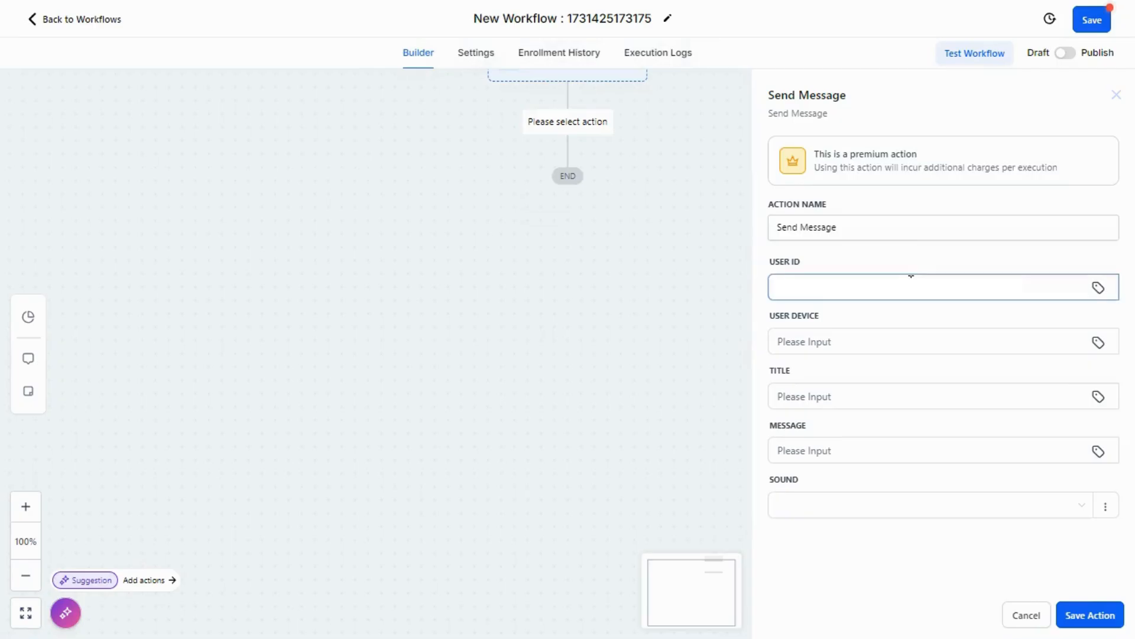
pyautogui.click(911, 276)
# Set the Send Message action's user device, title and message each to "test".
pyautogui.click(844, 340)
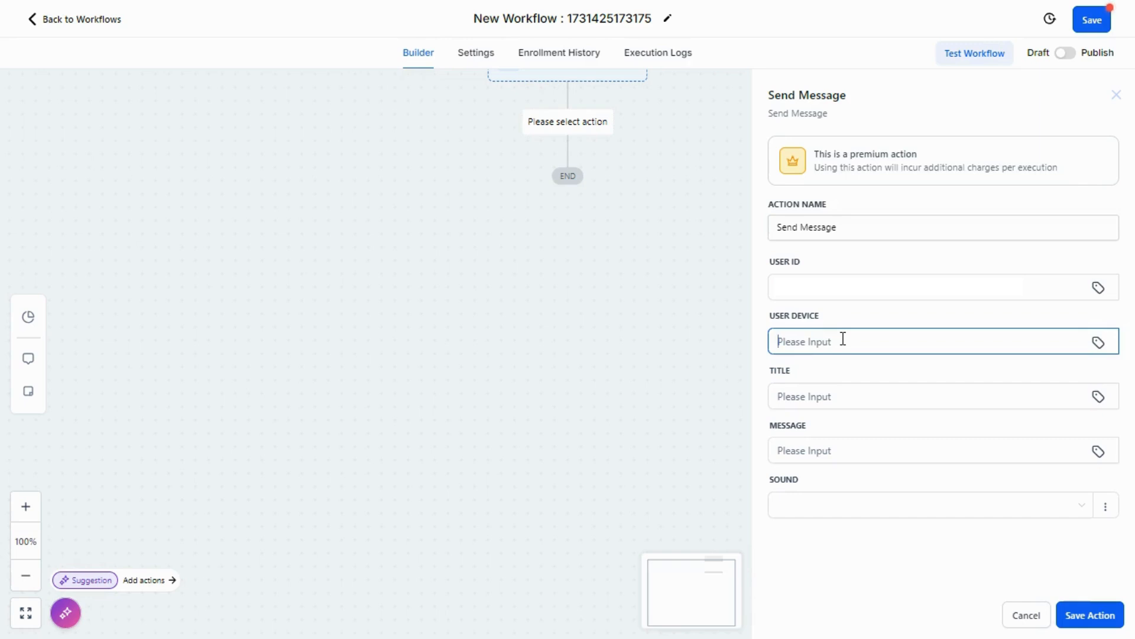
pyautogui.write('test')
pyautogui.click(810, 397)
pyautogui.doubleClick(813, 341)
pyautogui.hotkey('ctrl', 'c')
pyautogui.click(835, 397)
pyautogui.hotkey('ctrl', 'v')
pyautogui.click(827, 448)
pyautogui.hotkey('ctrl', 'v')
# Set the message sound to Pushover, and save the action and the workflow.
pyautogui.click(827, 512)
pyautogui.click(828, 513)
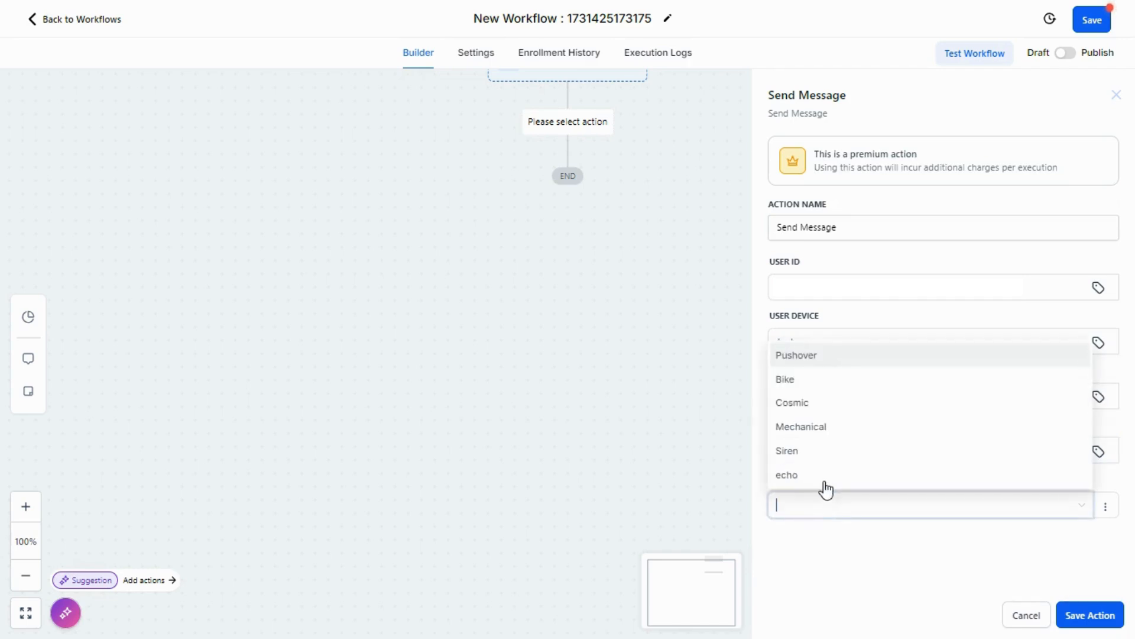
pyautogui.click(826, 357)
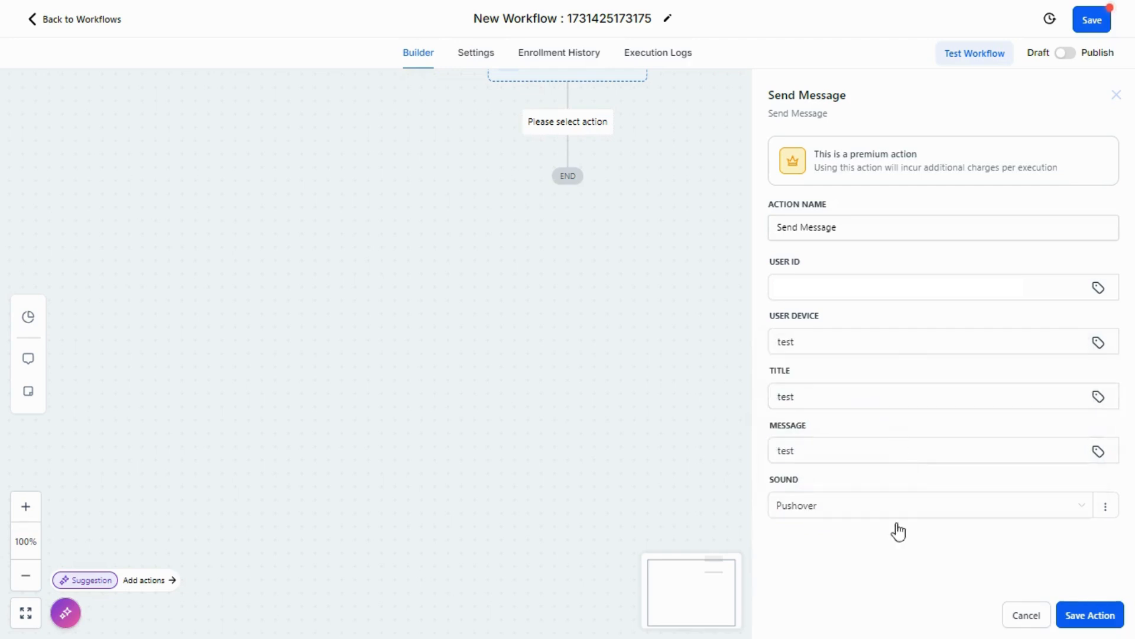
pyautogui.click(1093, 617)
pyautogui.click(1087, 27)
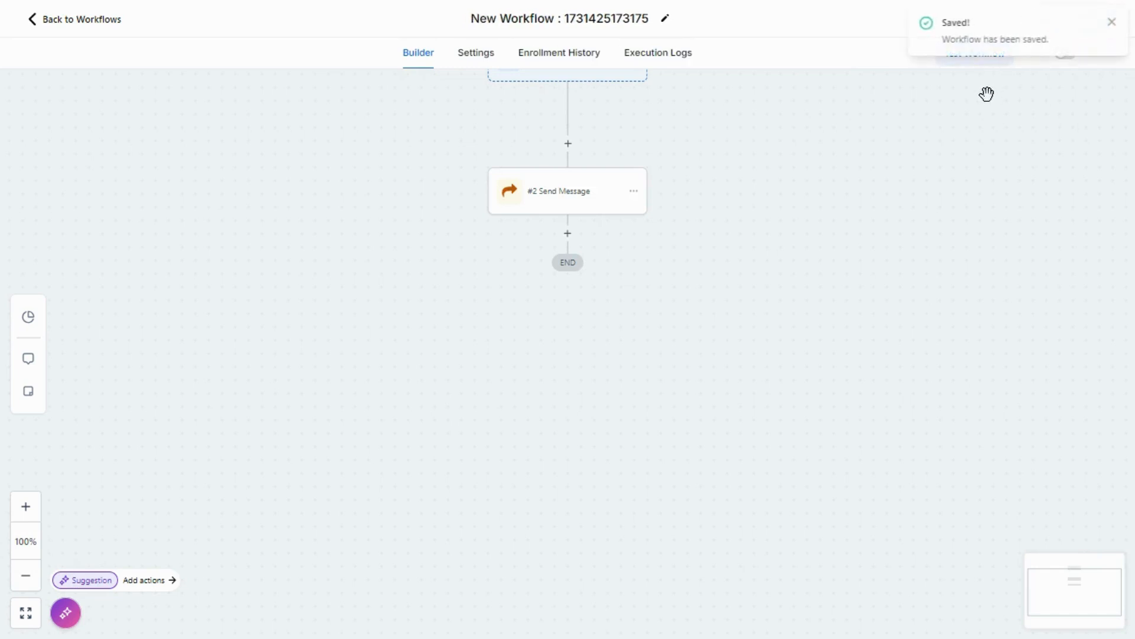
# Run a workflow test with the first listed contact and open the workflow's execution logs.
pyautogui.click(946, 64)
pyautogui.click(829, 184)
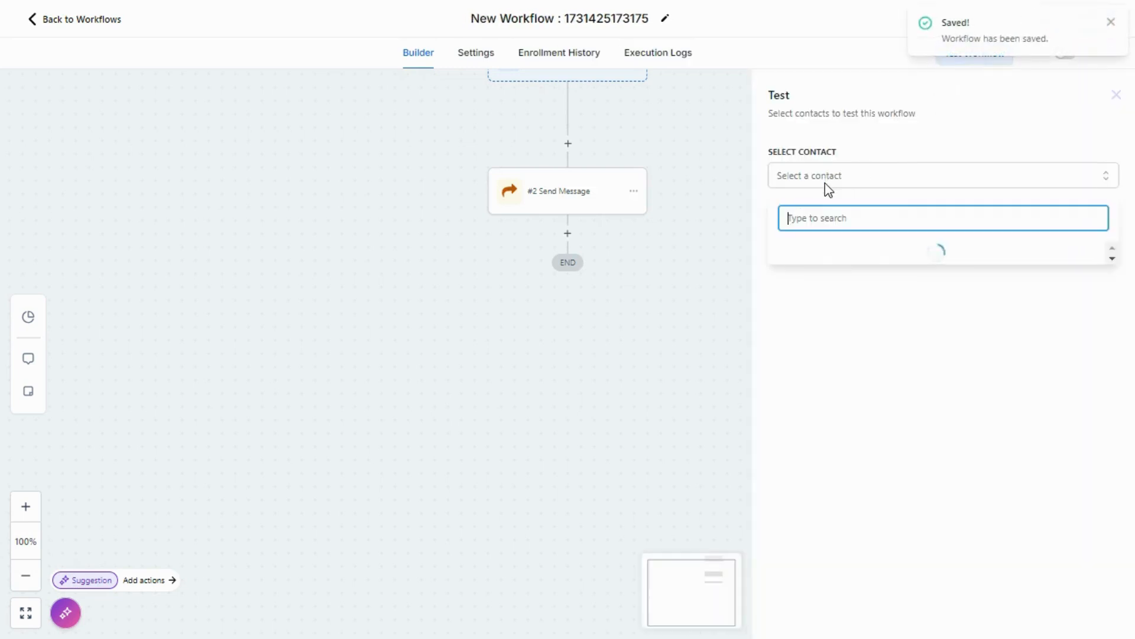
pyautogui.click(836, 260)
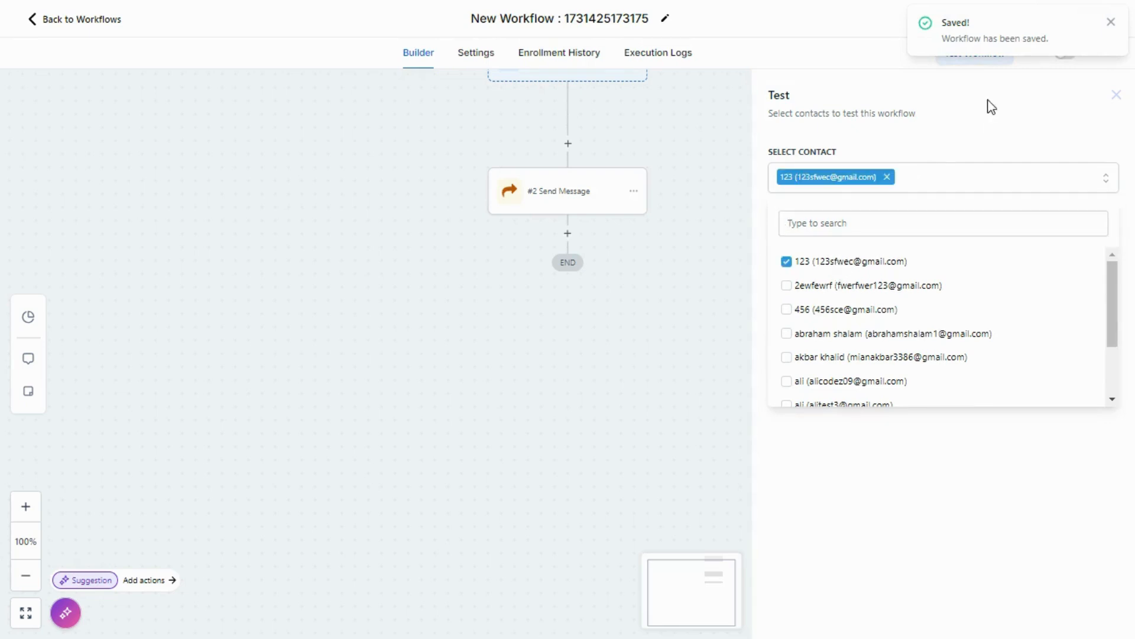
pyautogui.click(988, 100)
pyautogui.click(782, 235)
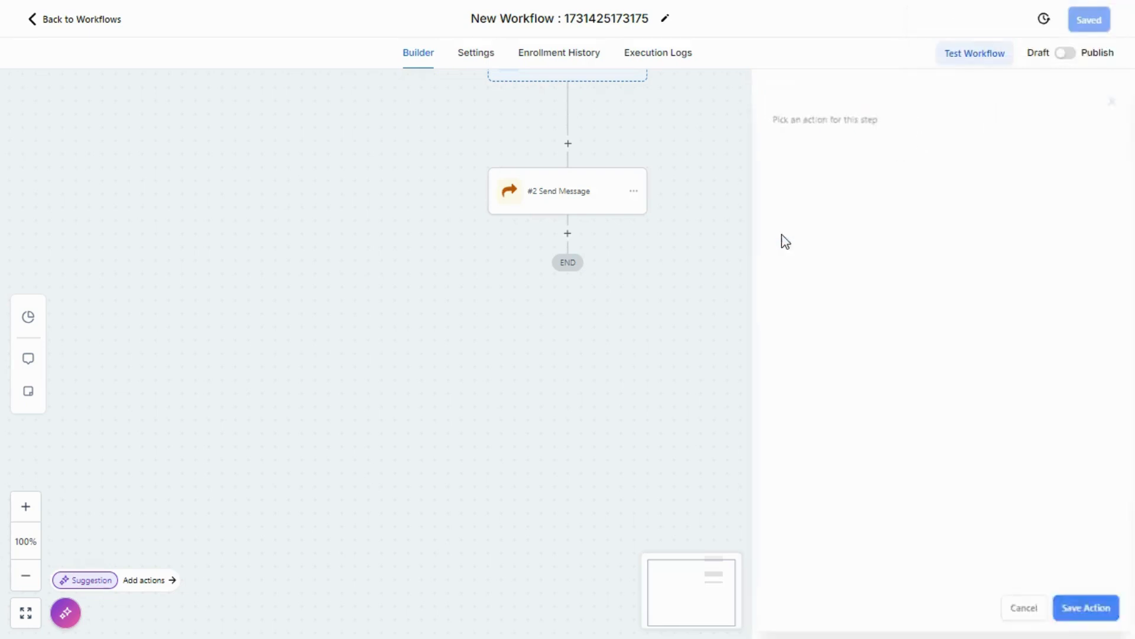
pyautogui.click(644, 52)
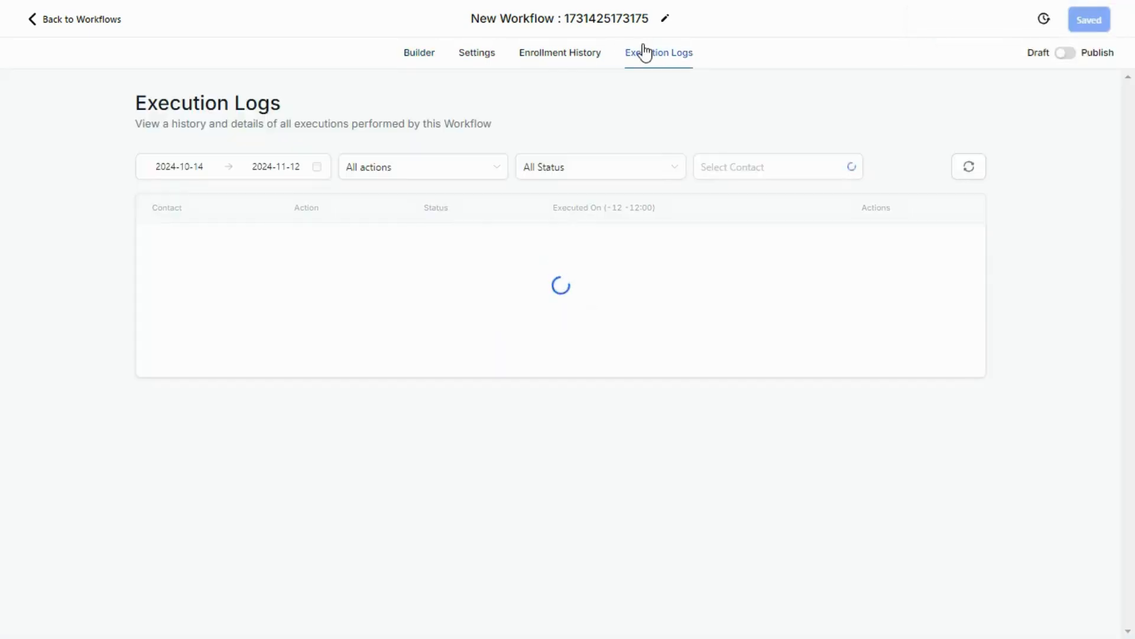